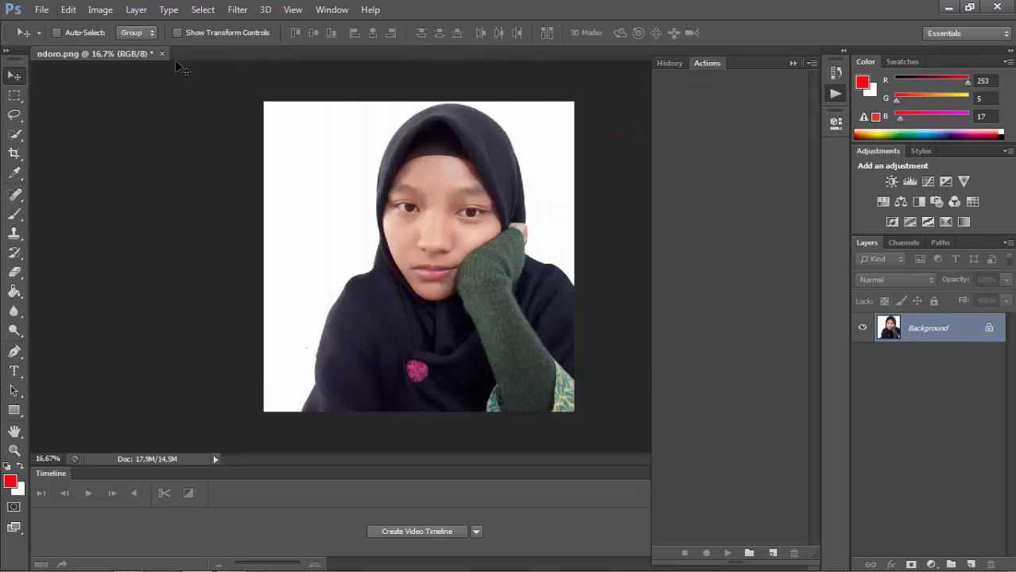
Open the Preset Manager with Brushes as the preset type.
left_click(67, 10)
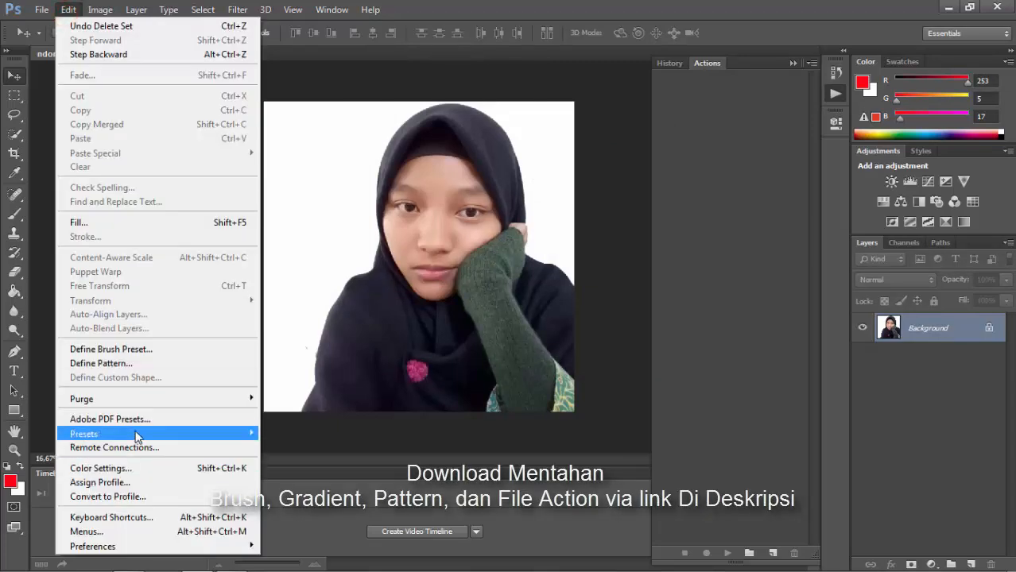
mouse_move(136, 435)
left_click(277, 433)
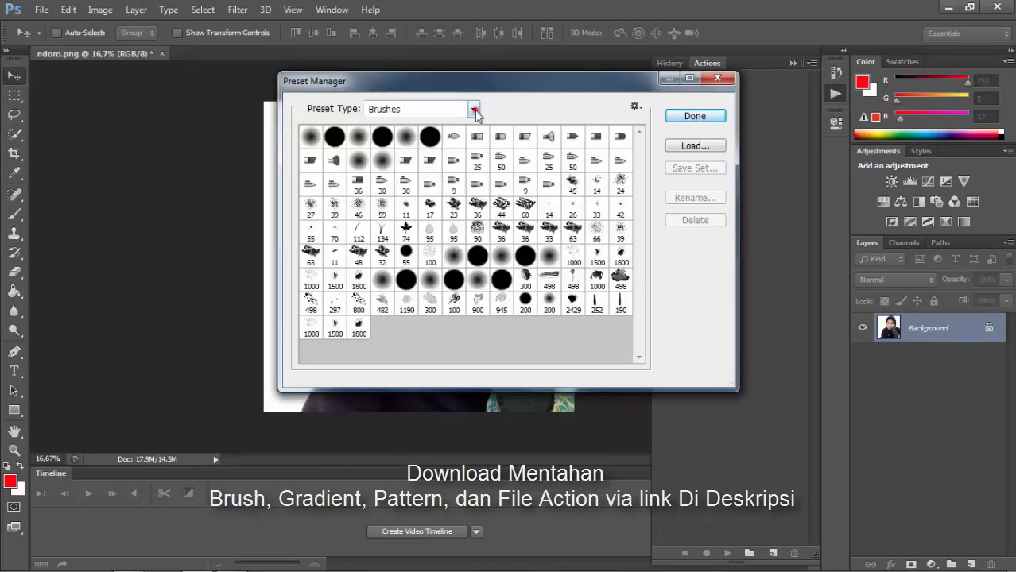
left_click(476, 113)
left_click(467, 121)
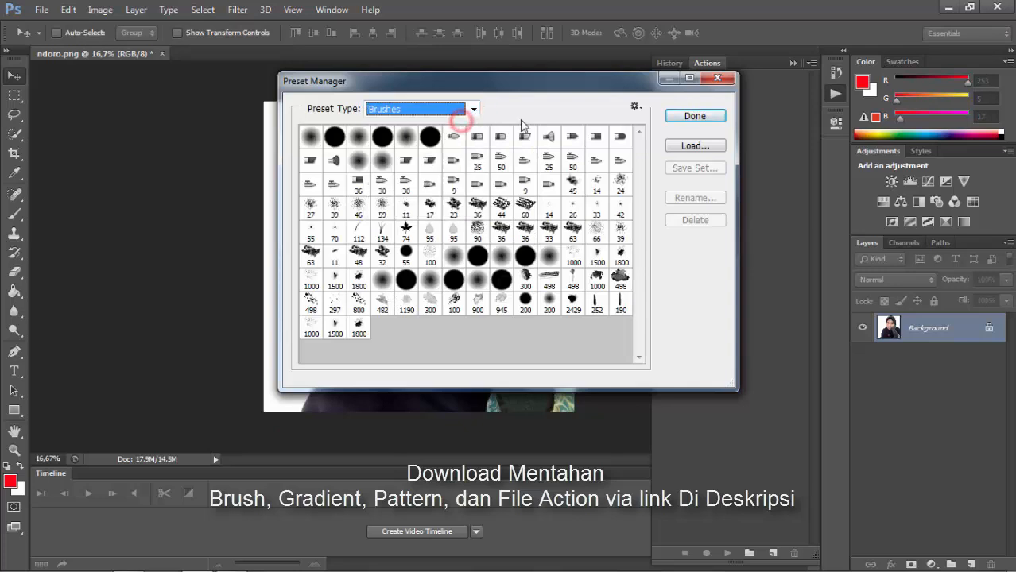
left_click(677, 146)
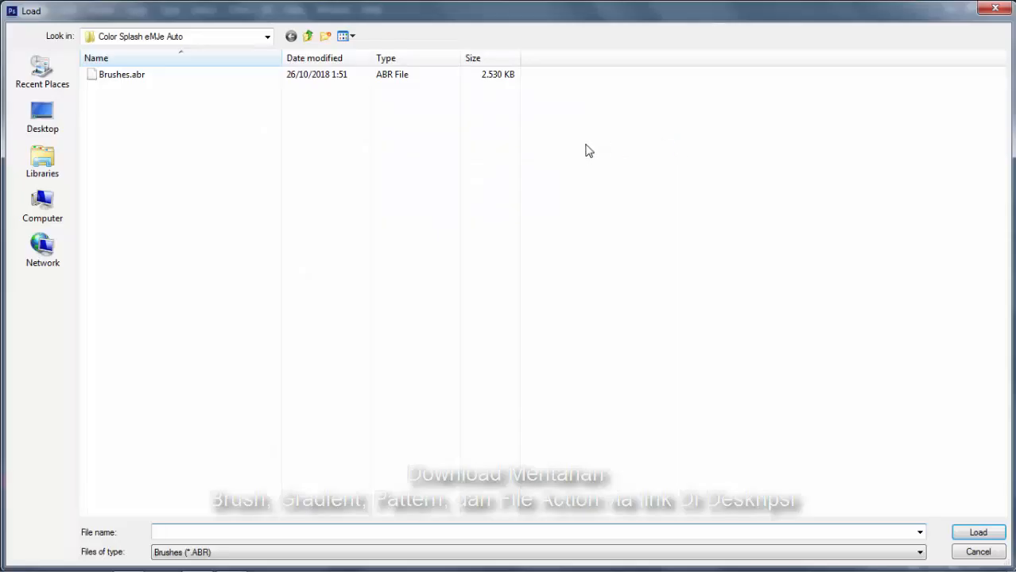
left_click(42, 116)
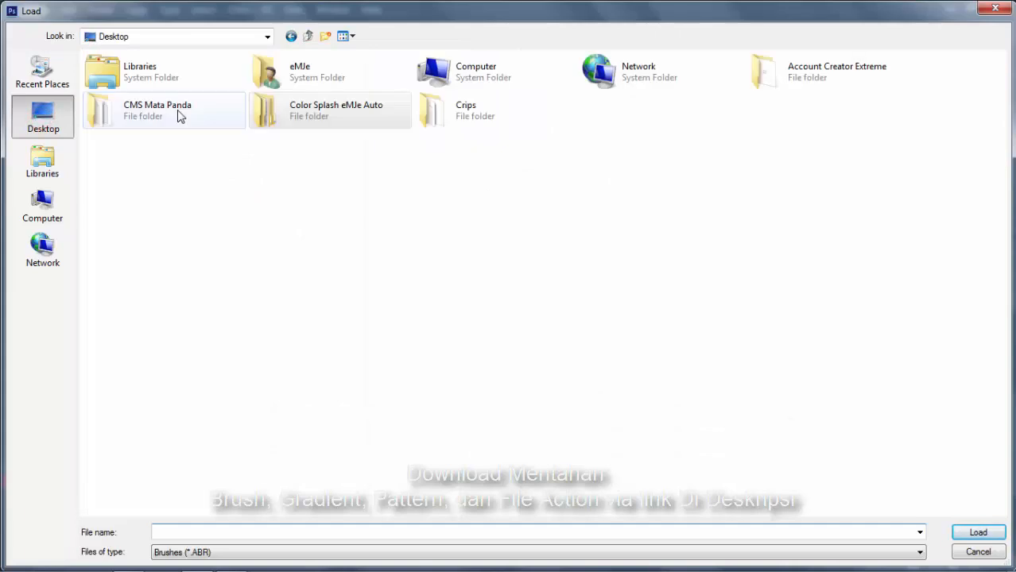
left_click(292, 110)
double_click(293, 110)
double_click(280, 74)
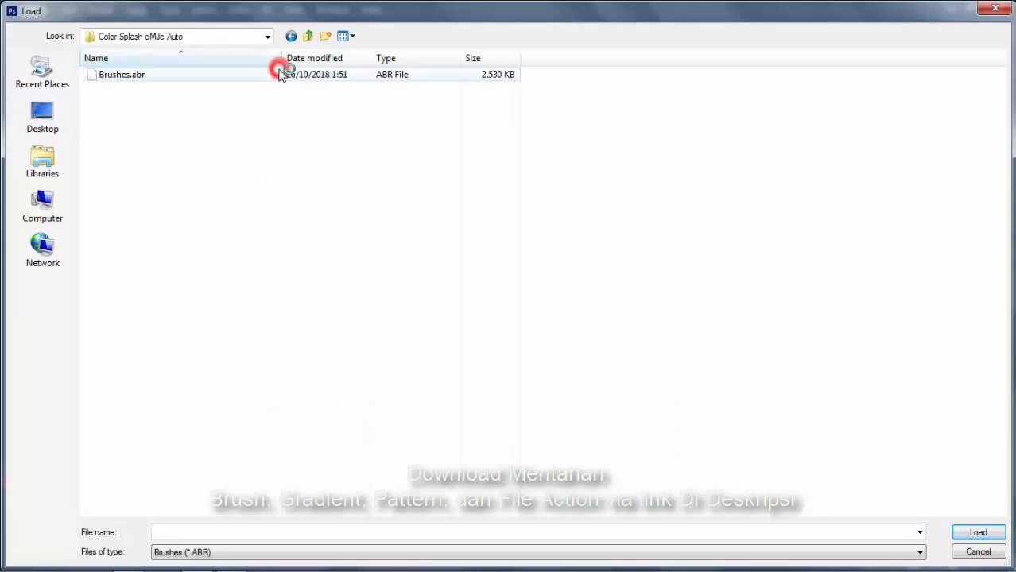
left_click(281, 74)
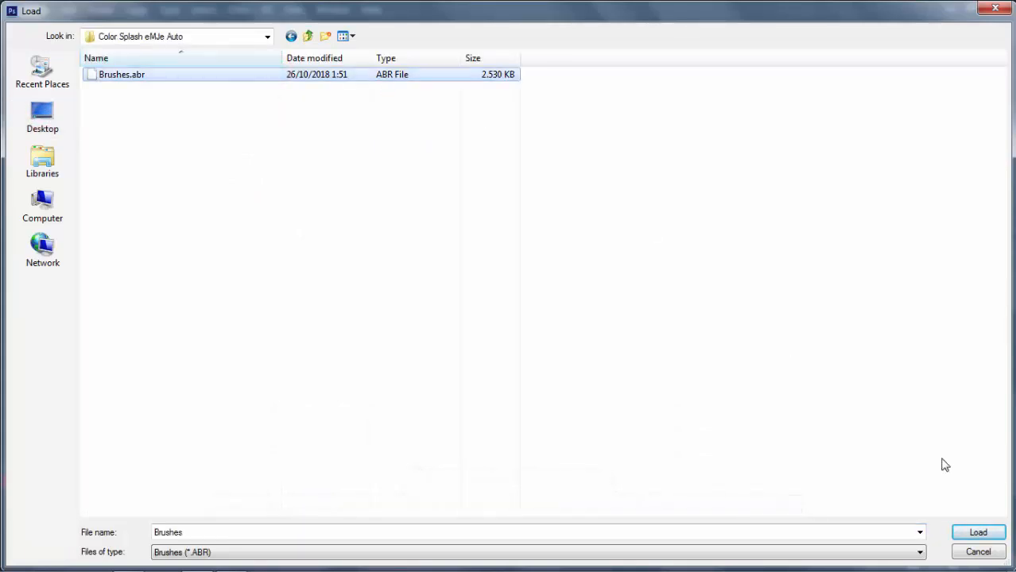
left_click(969, 548)
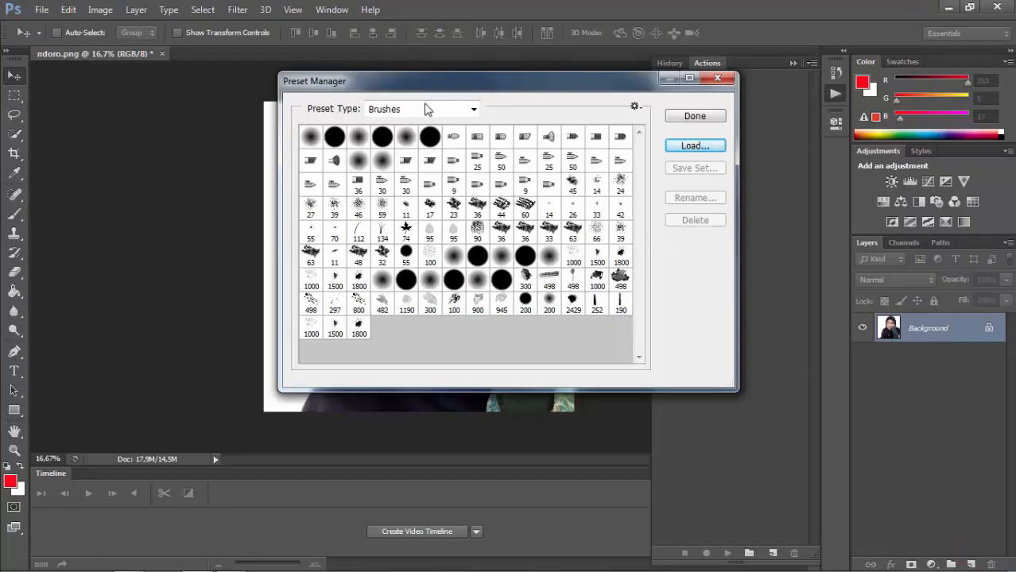
left_click(421, 107)
left_click(417, 147)
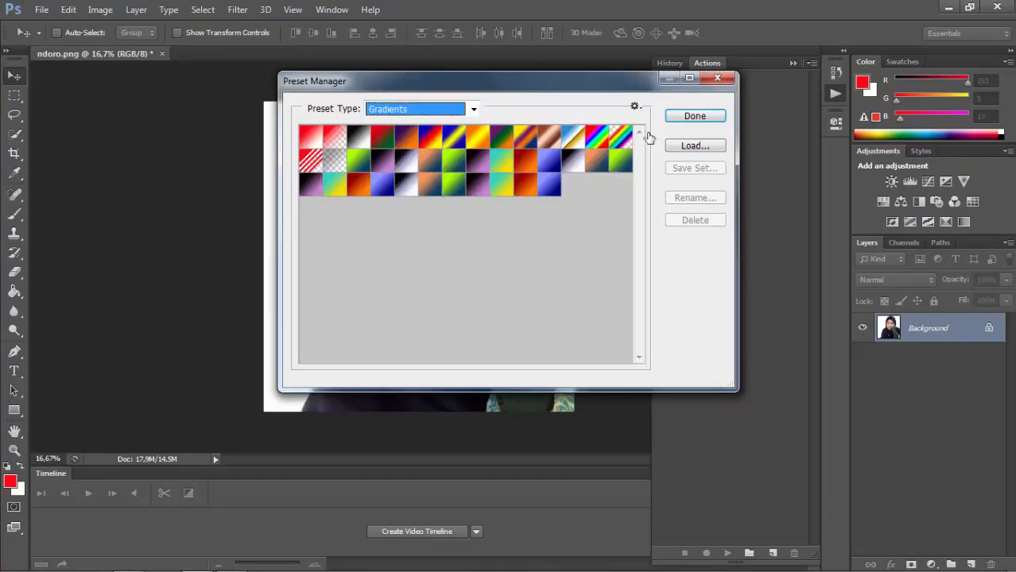
left_click(685, 149)
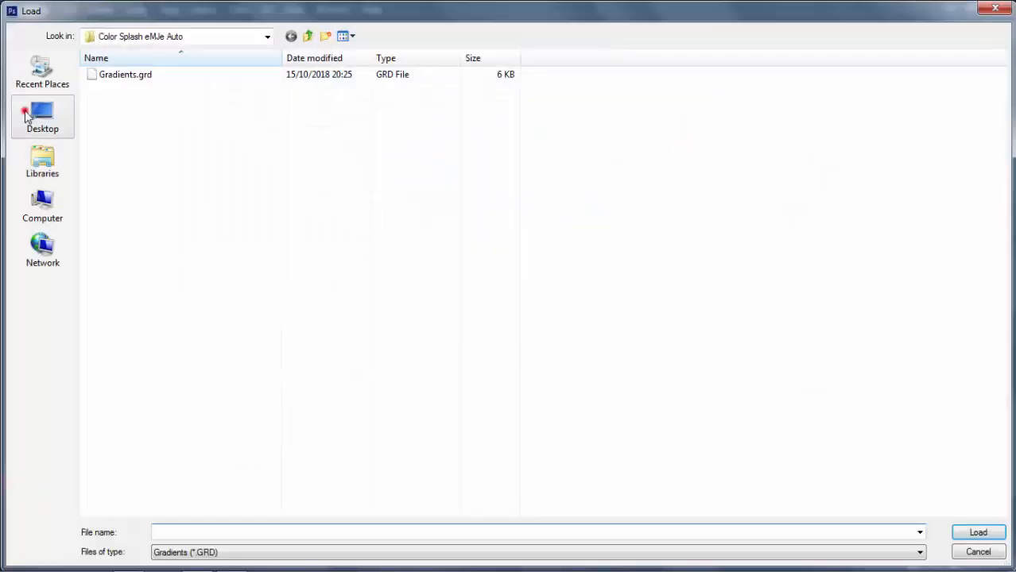
left_click(26, 116)
double_click(317, 108)
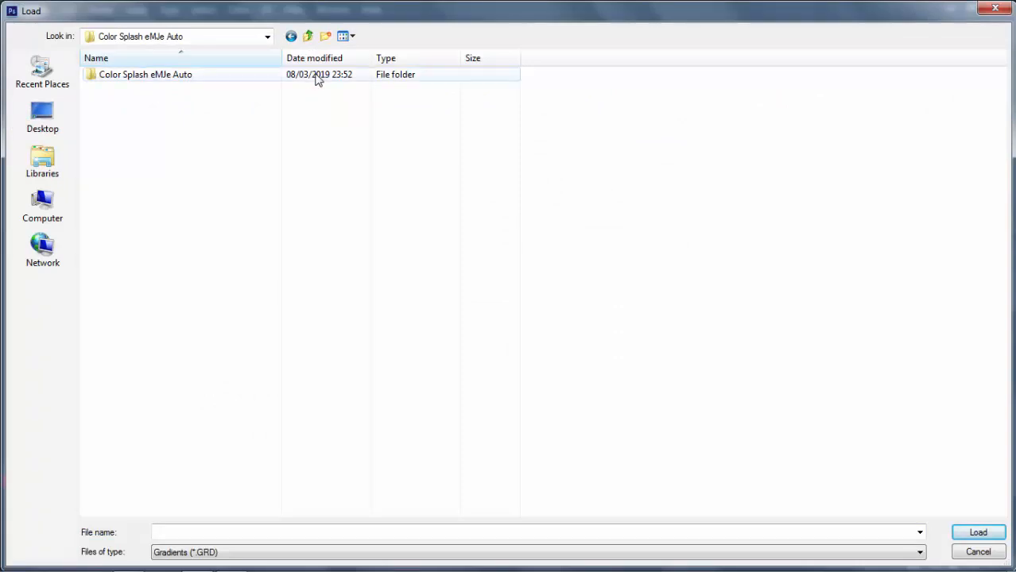
double_click(318, 74)
left_click(318, 74)
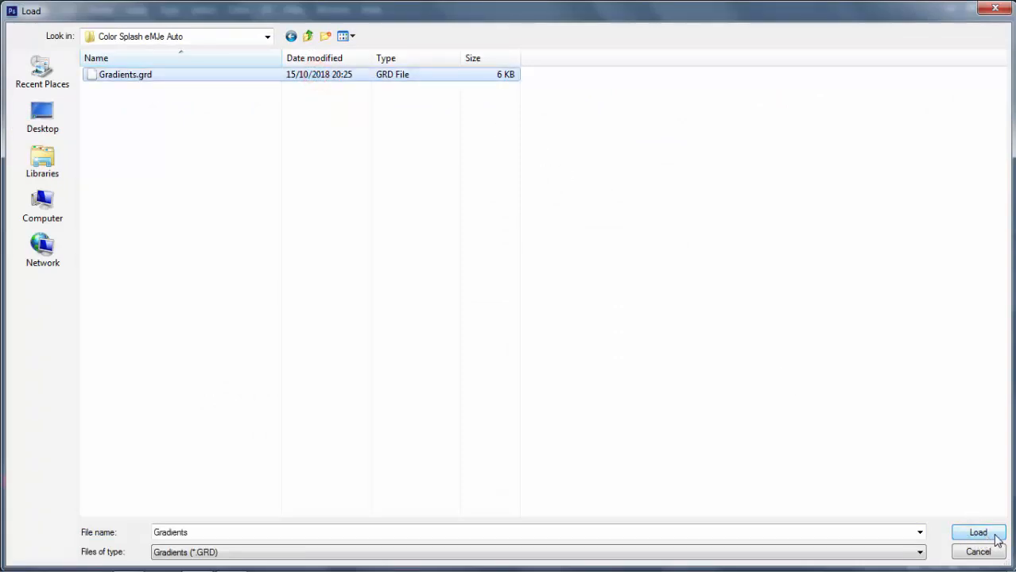
left_click(972, 548)
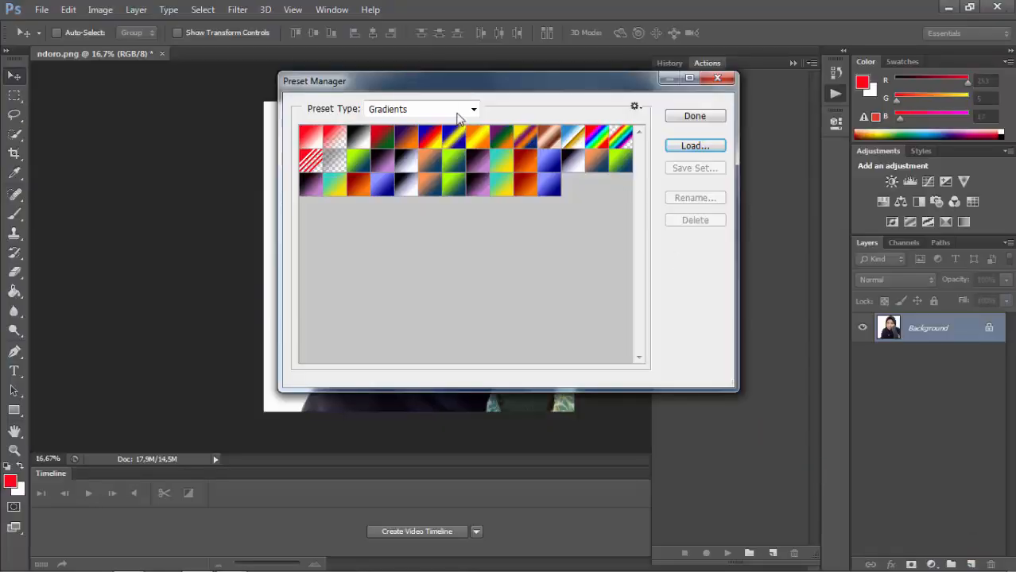
Load the Pattern.pat file from the desktop's Color Splash eMJe Auto folder into the pattern presets and close the Preset Manager.
left_click(455, 109)
left_click(431, 174)
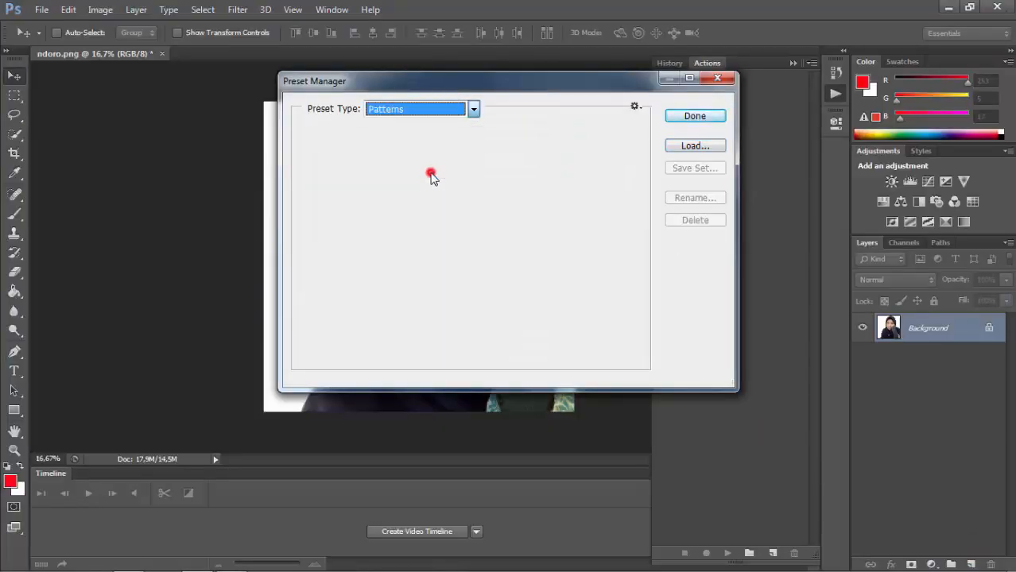
left_click(683, 146)
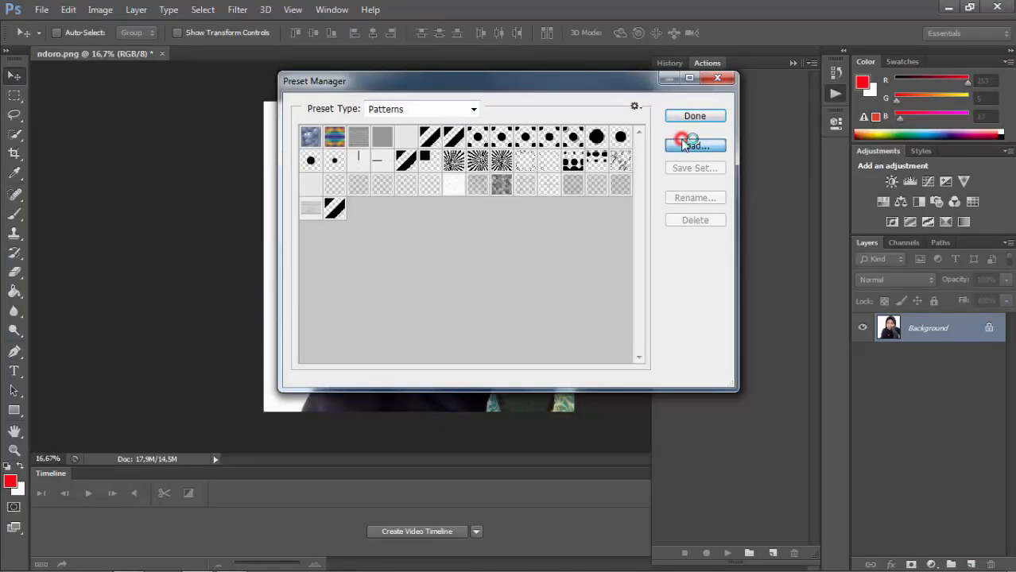
left_click(62, 109)
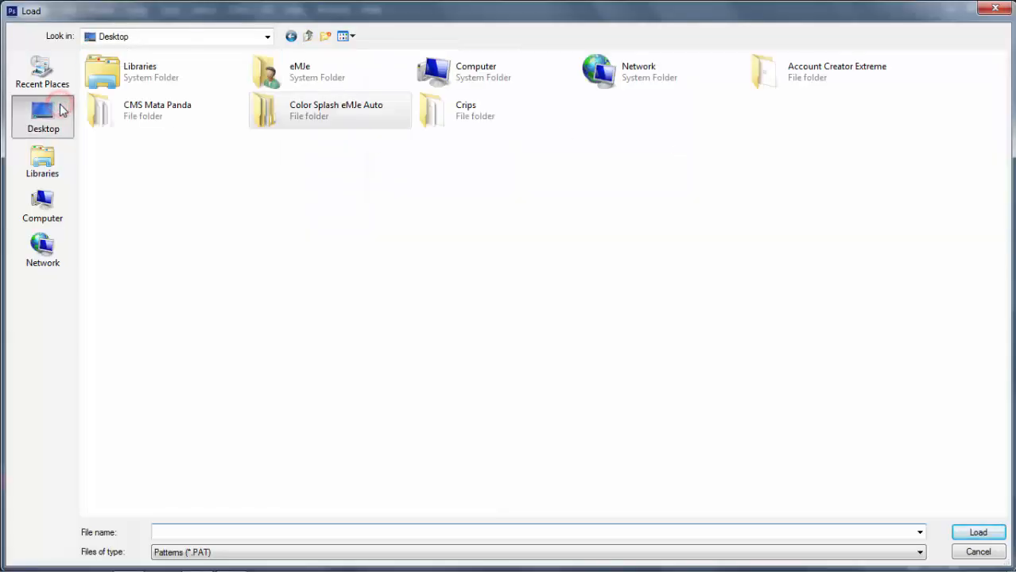
double_click(321, 113)
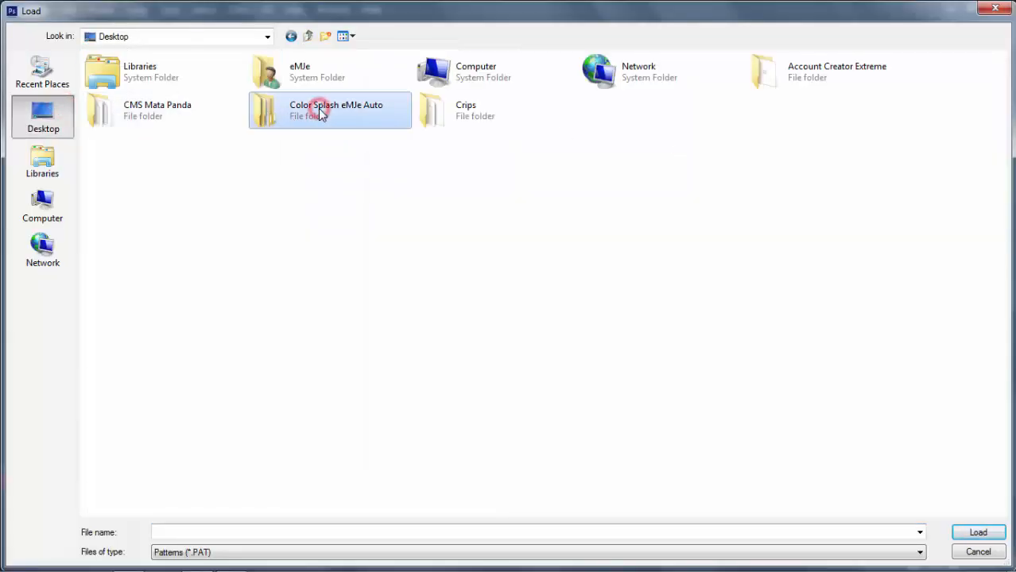
left_click(327, 79)
double_click(328, 80)
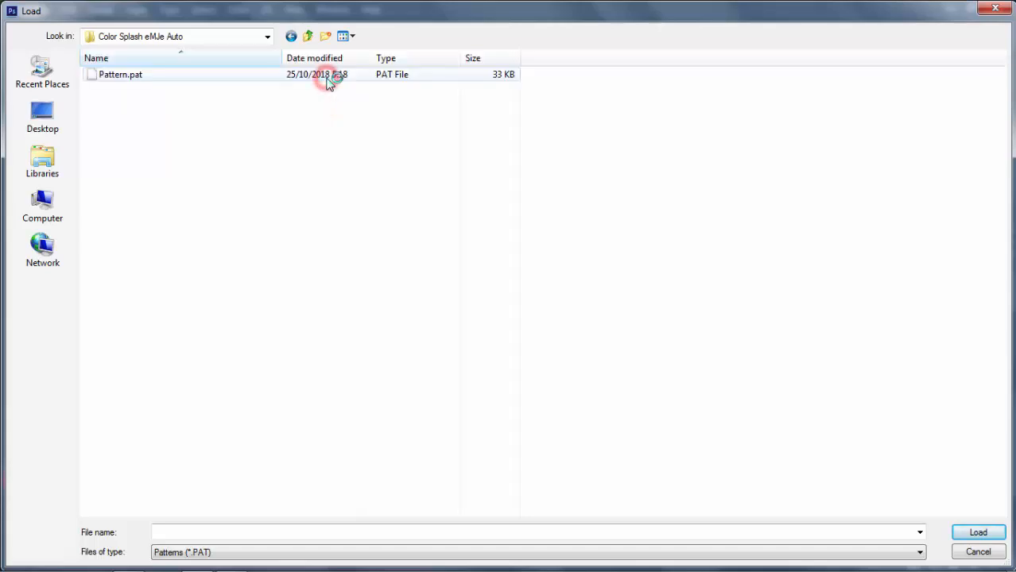
left_click(328, 79)
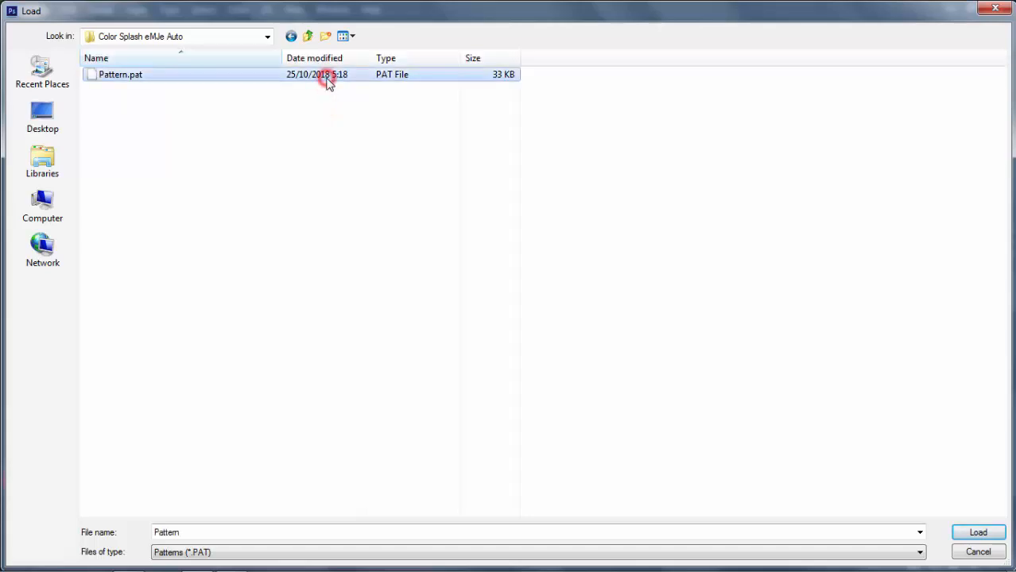
left_click(979, 534)
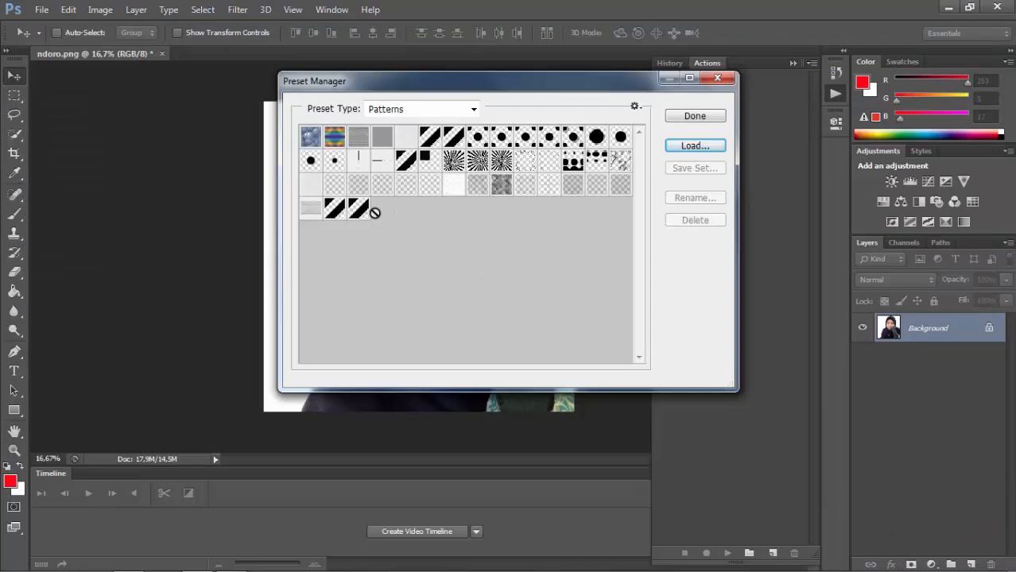
left_click(696, 116)
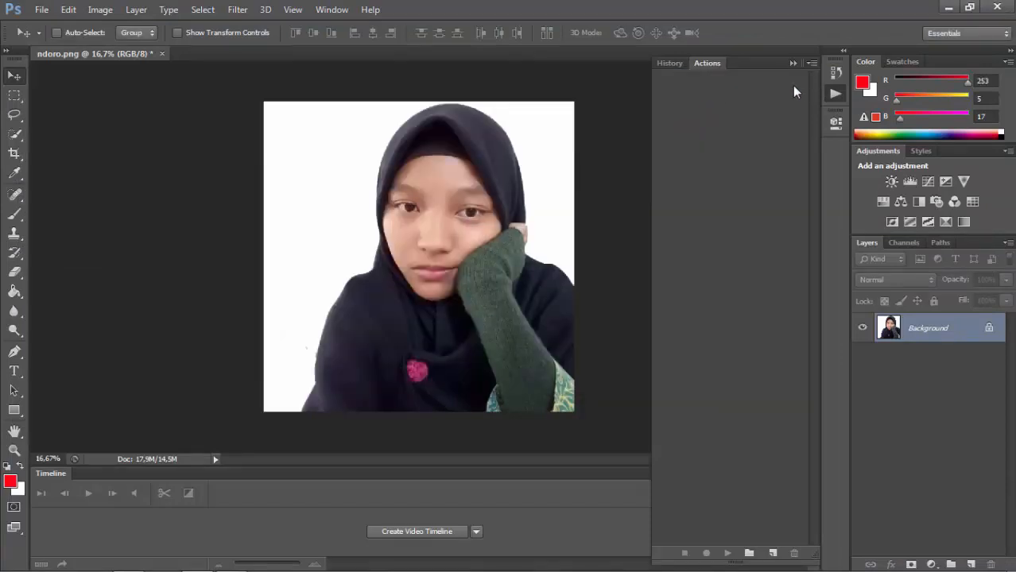
Hide the Actions panel and show it again.
left_click(793, 63)
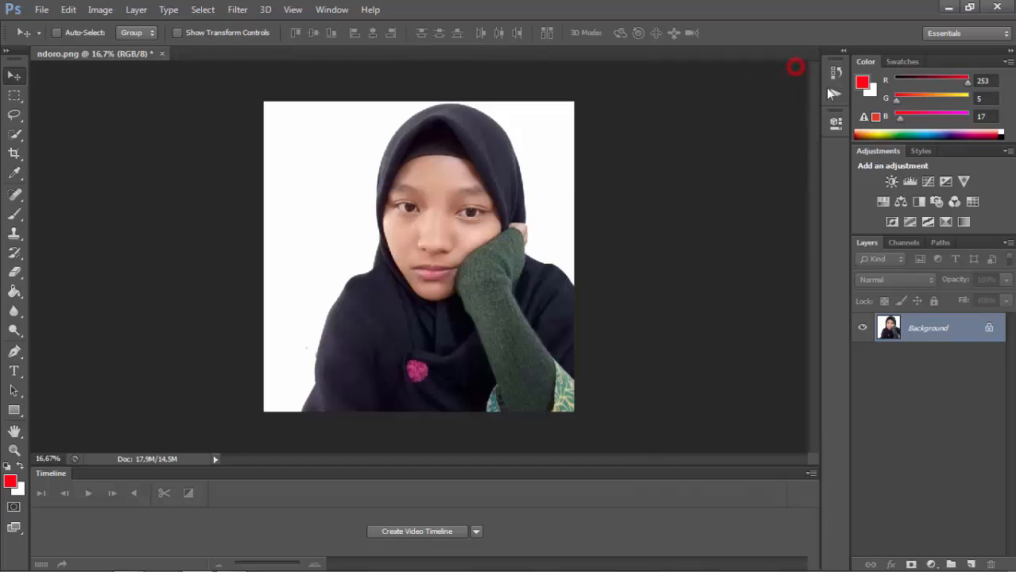
left_click(834, 93)
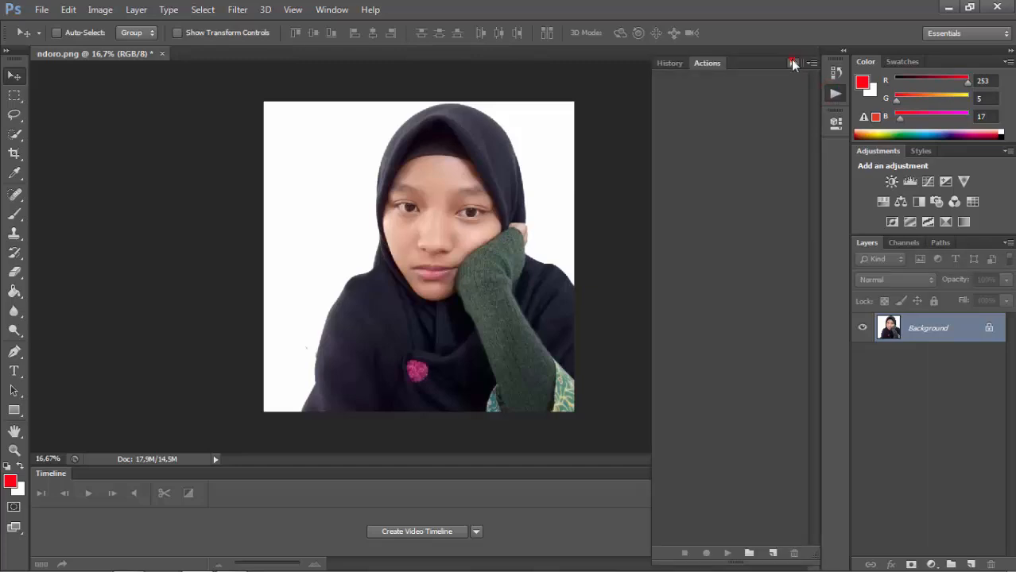
left_click(793, 63)
left_click(347, 11)
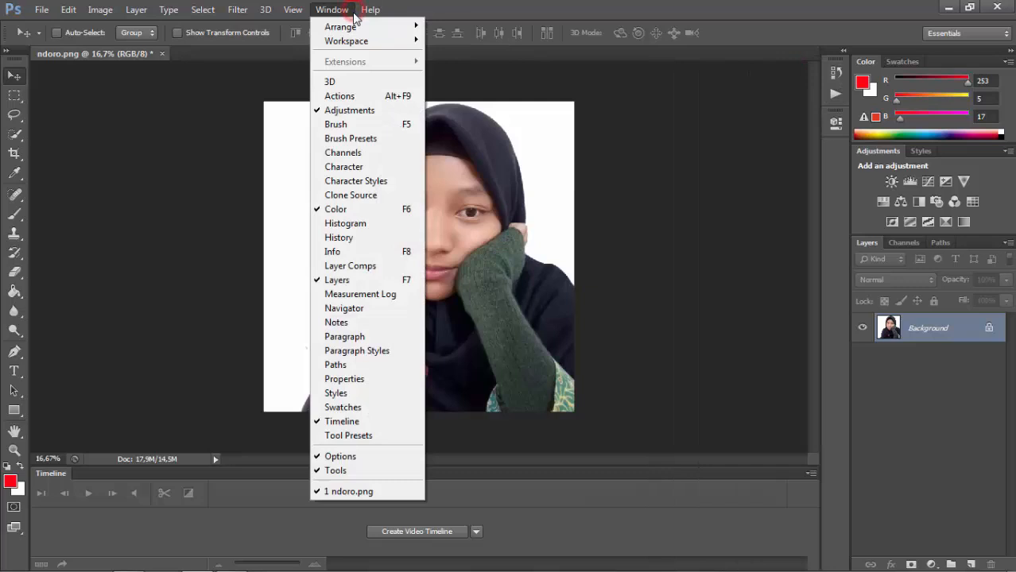
left_click(354, 96)
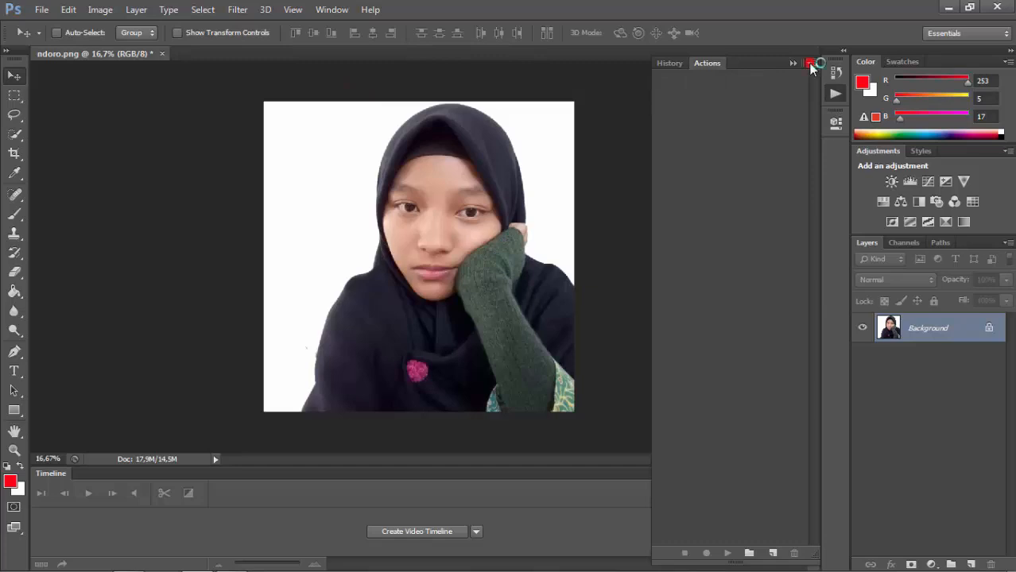
Load the action file Color Splash eMJe Auto.atn from the desktop's Color Splash eMJe Auto folder.
left_click(810, 63)
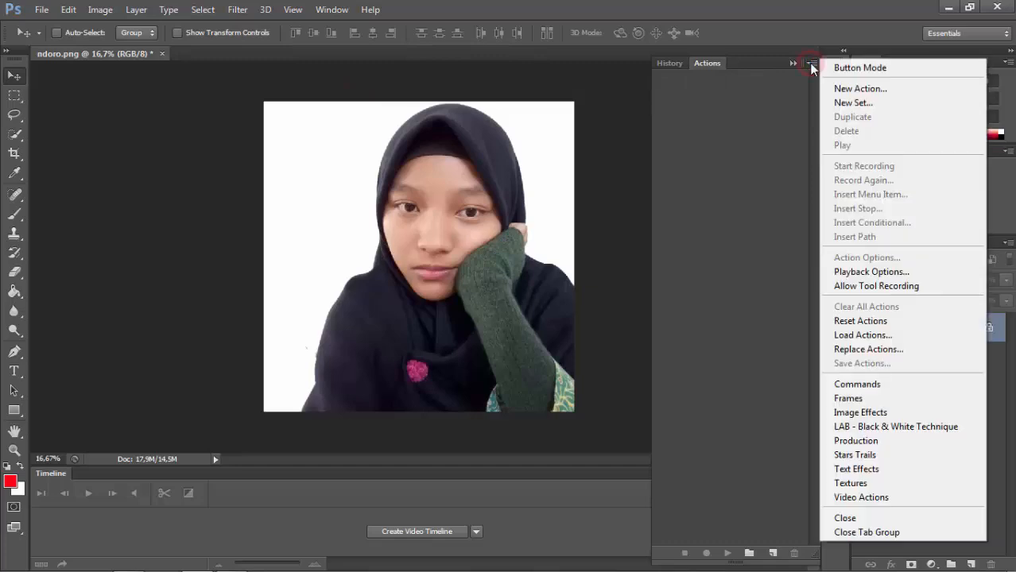
left_click(882, 336)
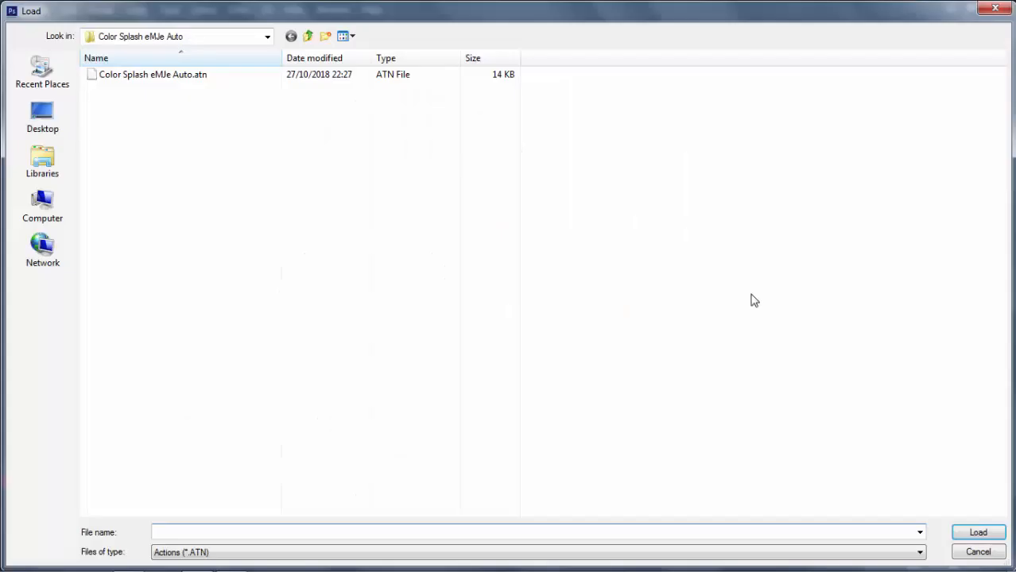
left_click(68, 115)
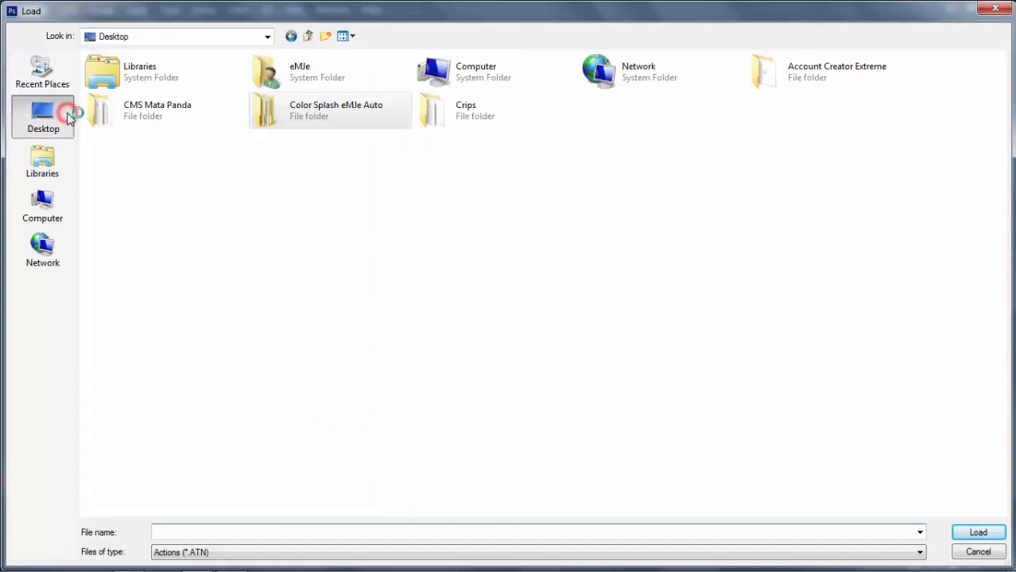
double_click(286, 113)
double_click(291, 76)
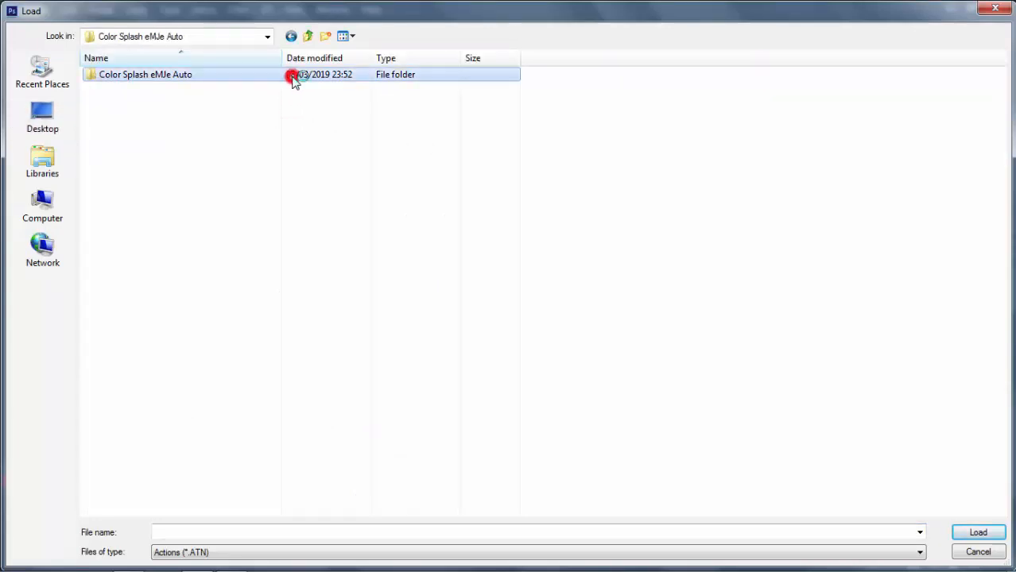
left_click(294, 79)
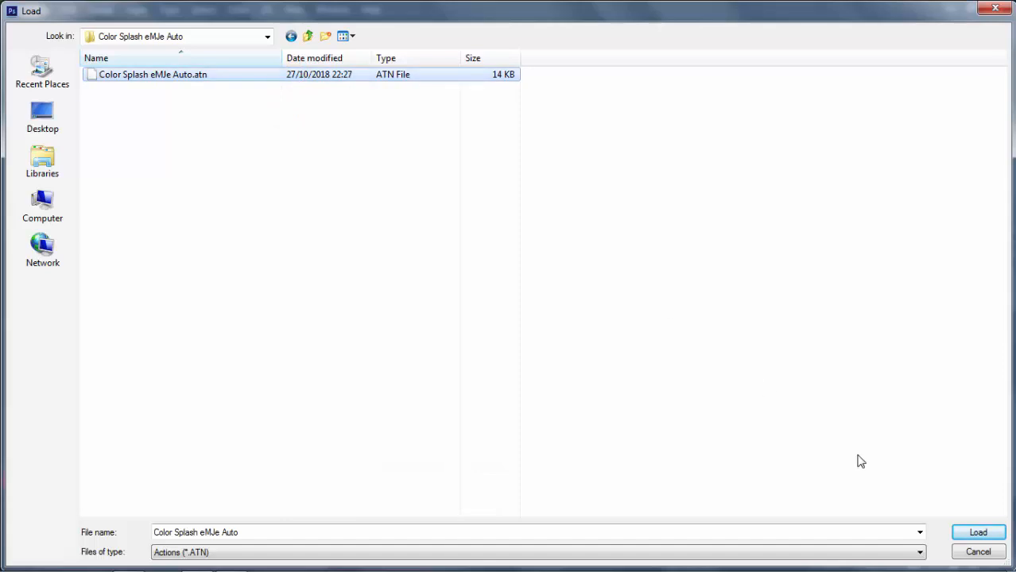
left_click(979, 533)
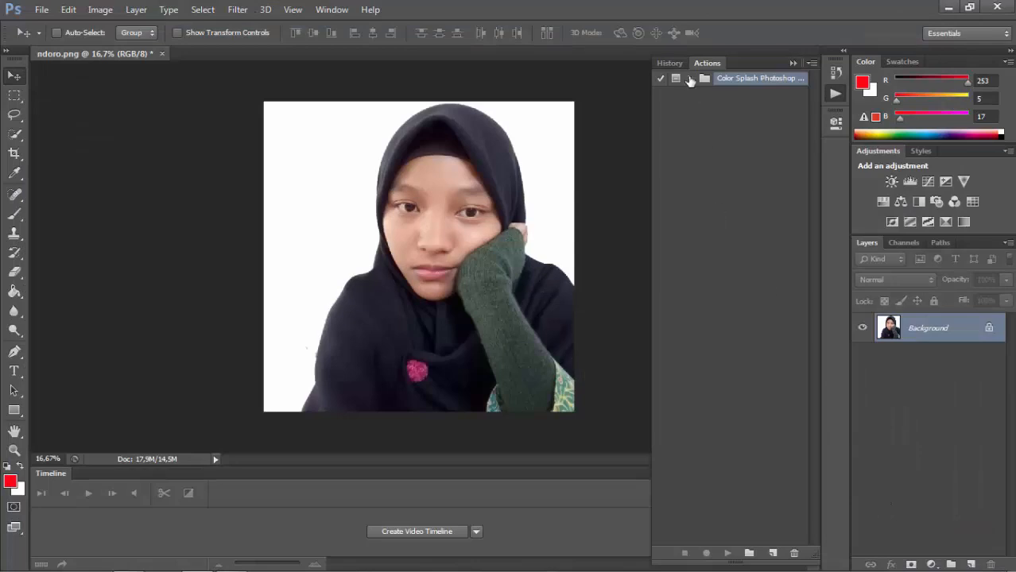
Expand the loaded Color Splash set and its action, and select the command that selects the layer "effect".
left_click(690, 78)
left_click(701, 94)
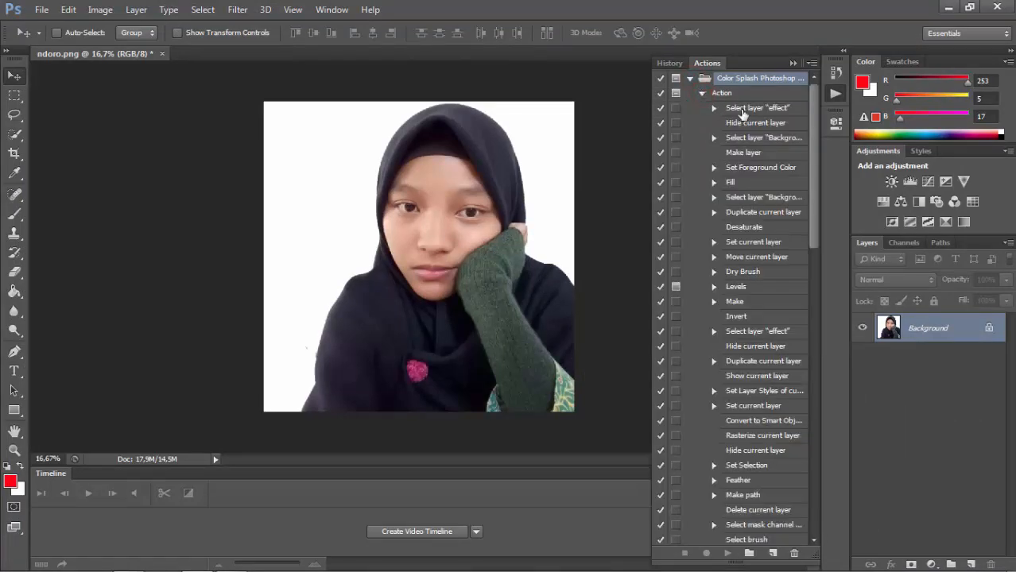
left_click(767, 109)
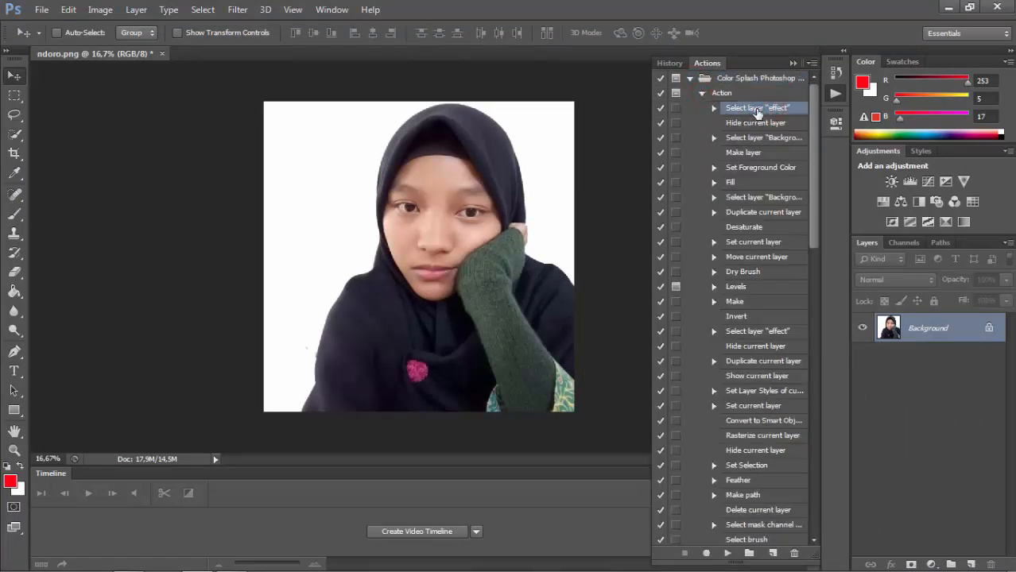
Create a new layer above the Background and name it "effect".
left_click(972, 565)
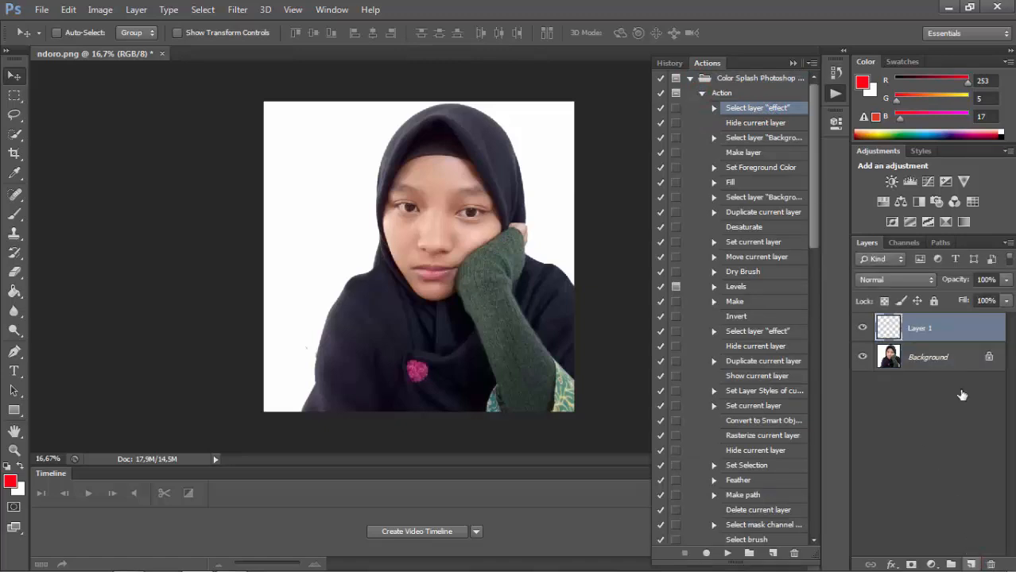
double_click(925, 328)
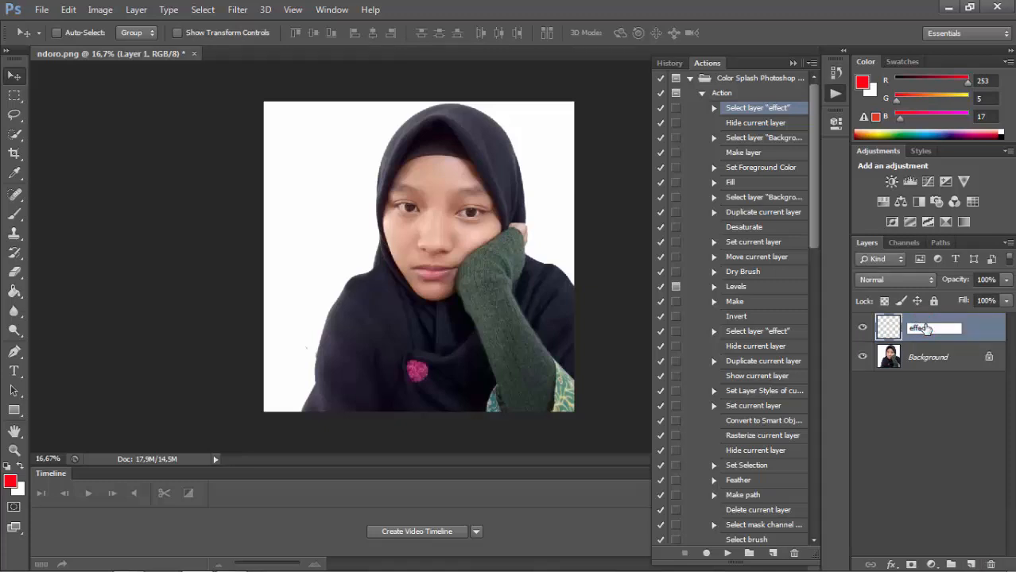
type("effect")
key("Return")
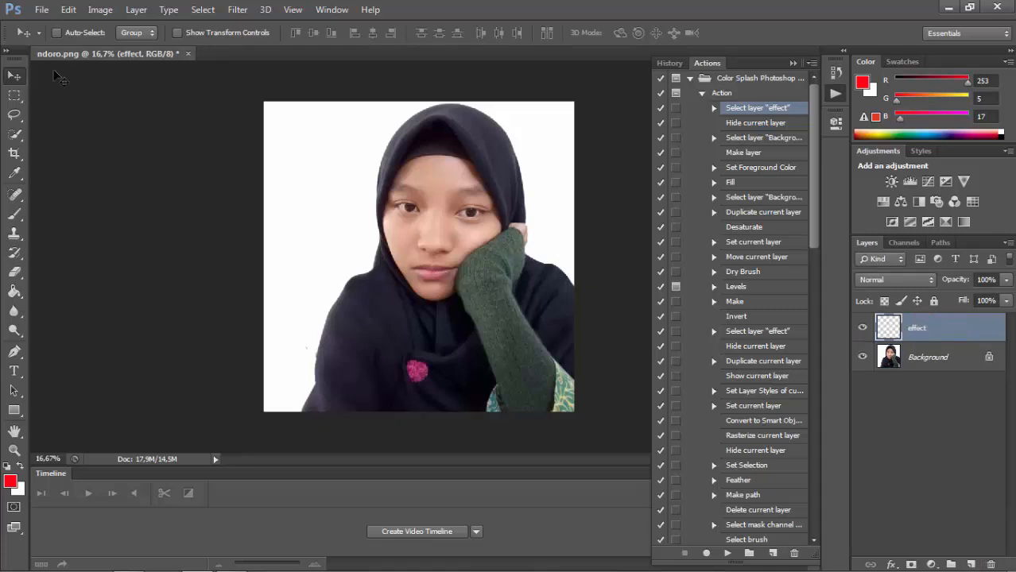
Paint solid red over the girl's head, shoulder and arm on the "effect" layer with a 500 px brush, and return to the Move tool.
left_click(14, 213)
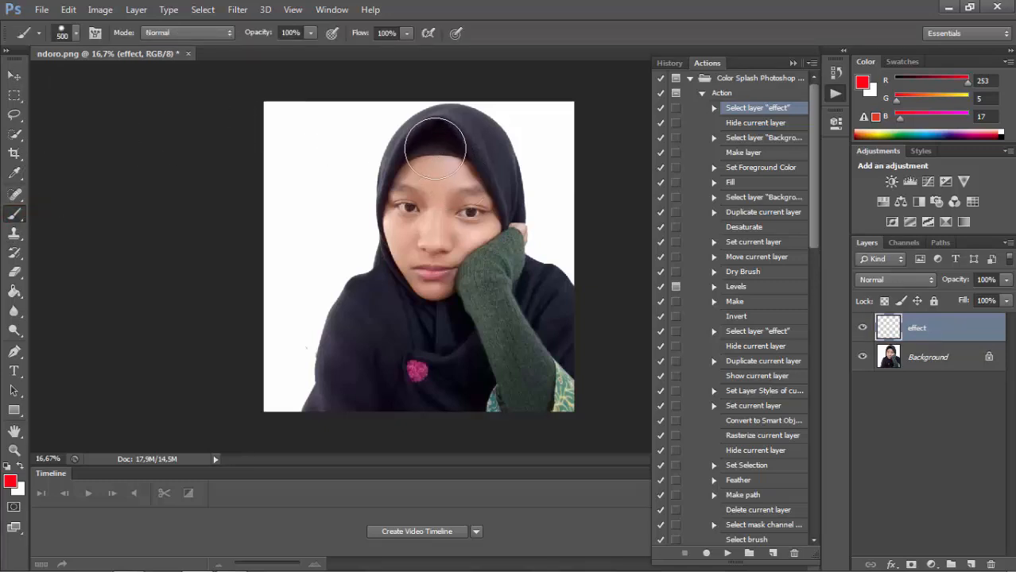
left_click(436, 148)
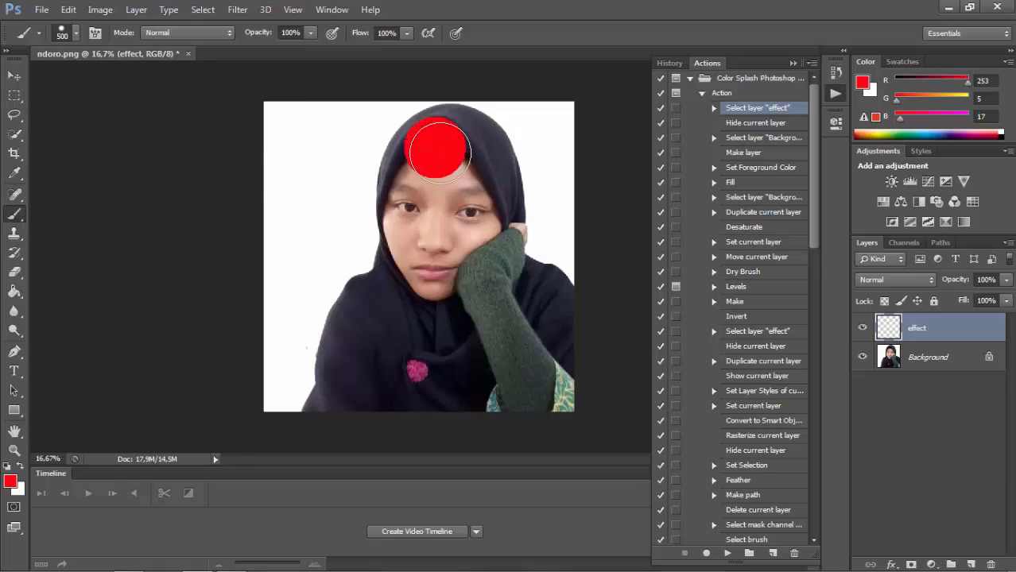
mouse_move(439, 150)
left_mouse_down()
mouse_move(422, 153)
mouse_move(410, 184)
mouse_move(474, 181)
mouse_move(420, 214)
mouse_move(431, 199)
mouse_move(482, 199)
mouse_move(390, 234)
mouse_move(503, 233)
mouse_move(452, 261)
mouse_move(393, 268)
mouse_move(394, 298)
mouse_move(368, 296)
mouse_move(517, 292)
mouse_move(502, 298)
mouse_move(494, 324)
mouse_move(444, 340)
mouse_move(509, 341)
mouse_move(526, 317)
left_mouse_up()
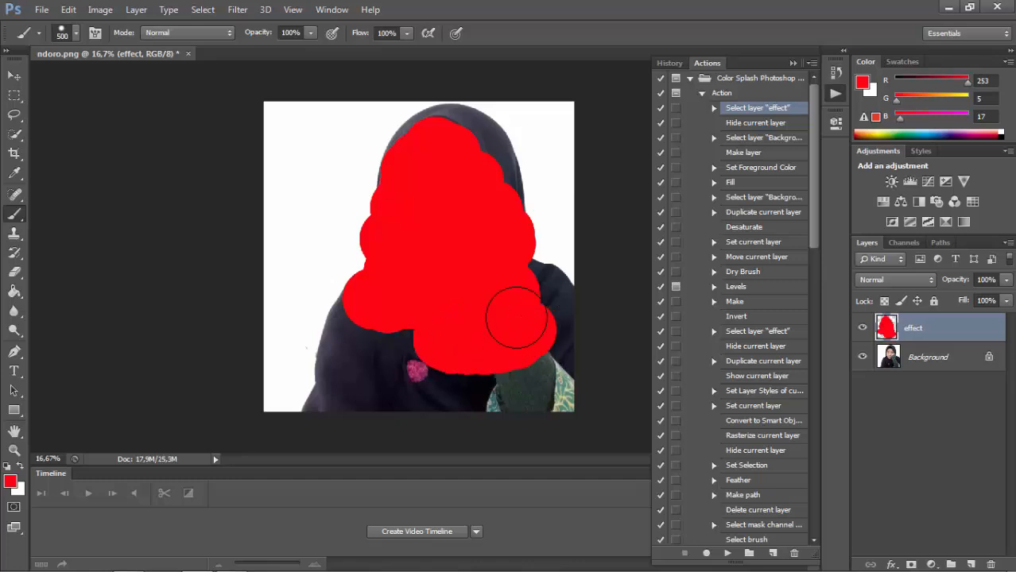
left_click(15, 75)
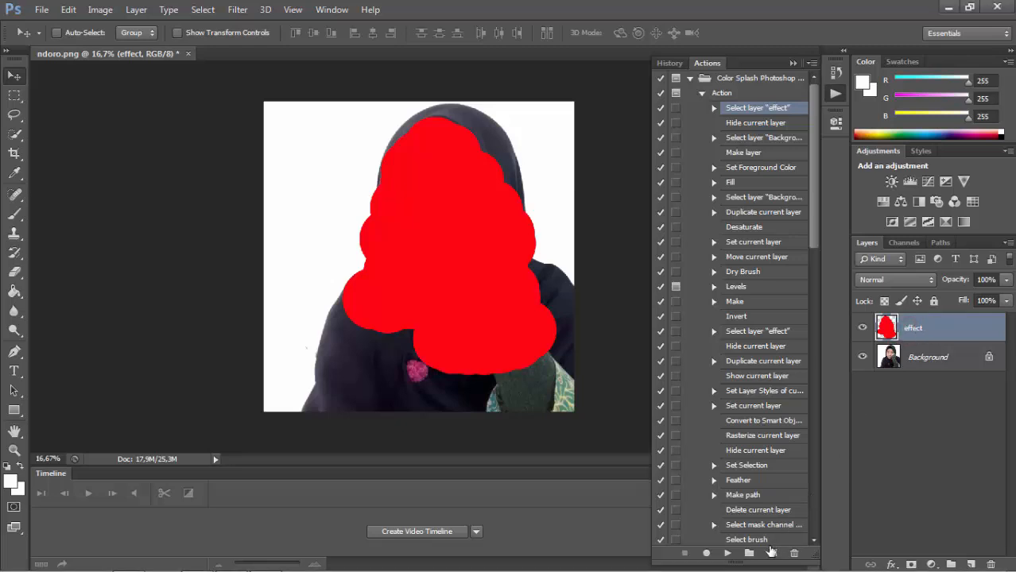
Run the Color Splash action from its "effect" layer command and set the Levels midtone input to 0.90.
left_click(728, 554)
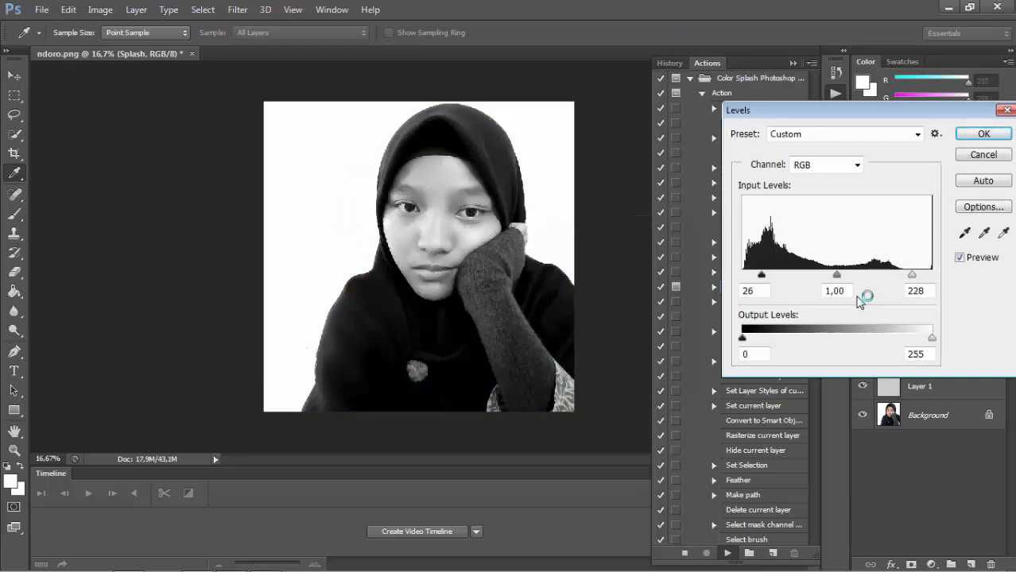
left_click(837, 276)
mouse_move(838, 279)
left_mouse_down()
mouse_move(872, 278)
mouse_move(823, 280)
mouse_move(844, 282)
left_mouse_up()
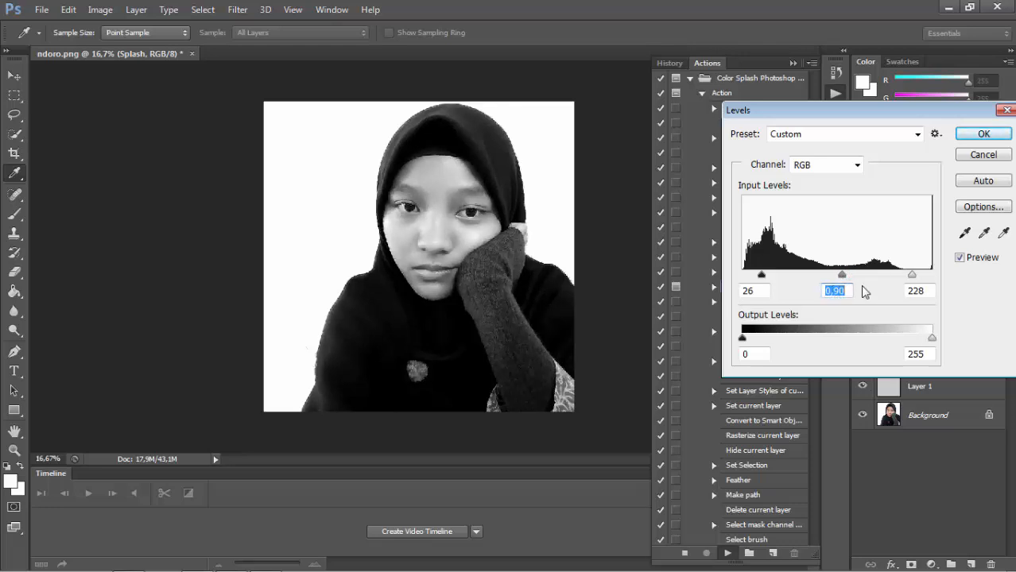
left_click(984, 134)
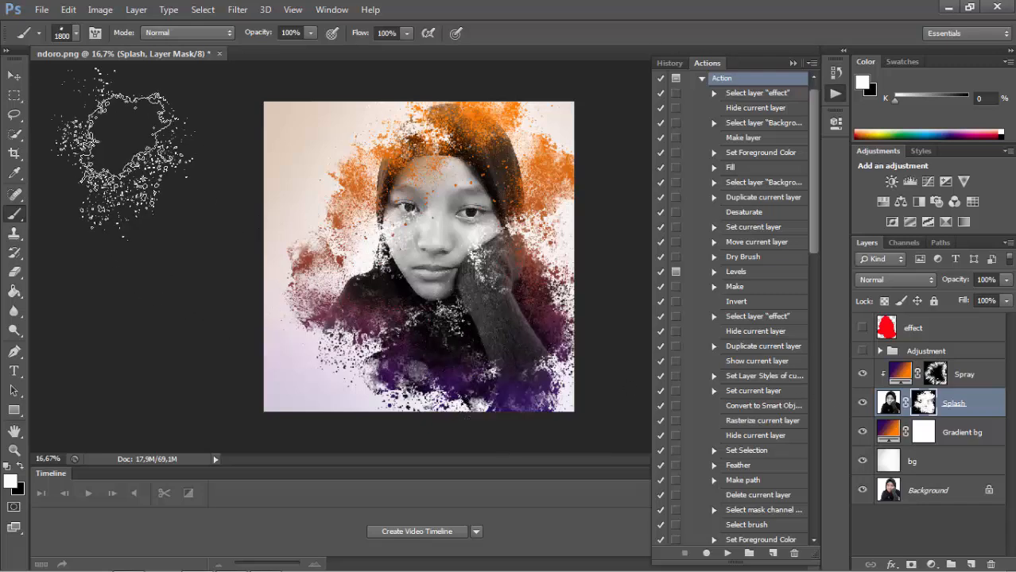
Switch the brush to a hard round tip with 100% hardness for painting on the Splash layer mask.
left_click(76, 34)
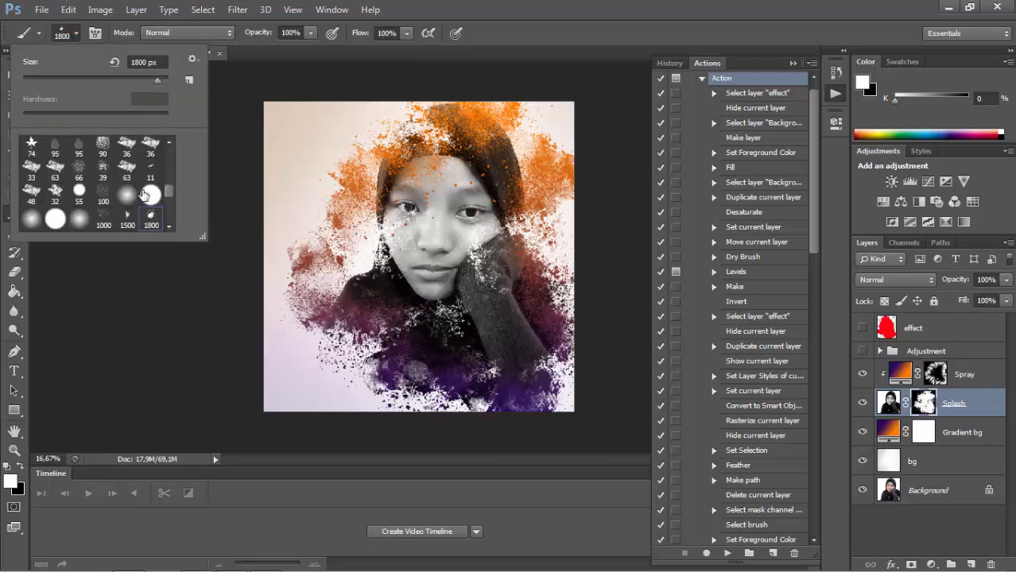
left_click(149, 195)
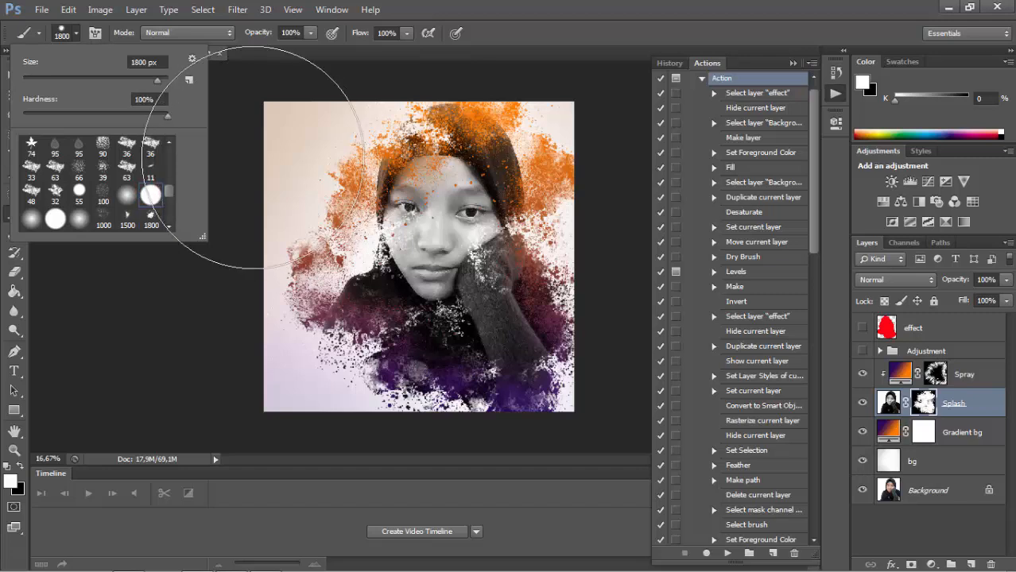
left_click(367, 169)
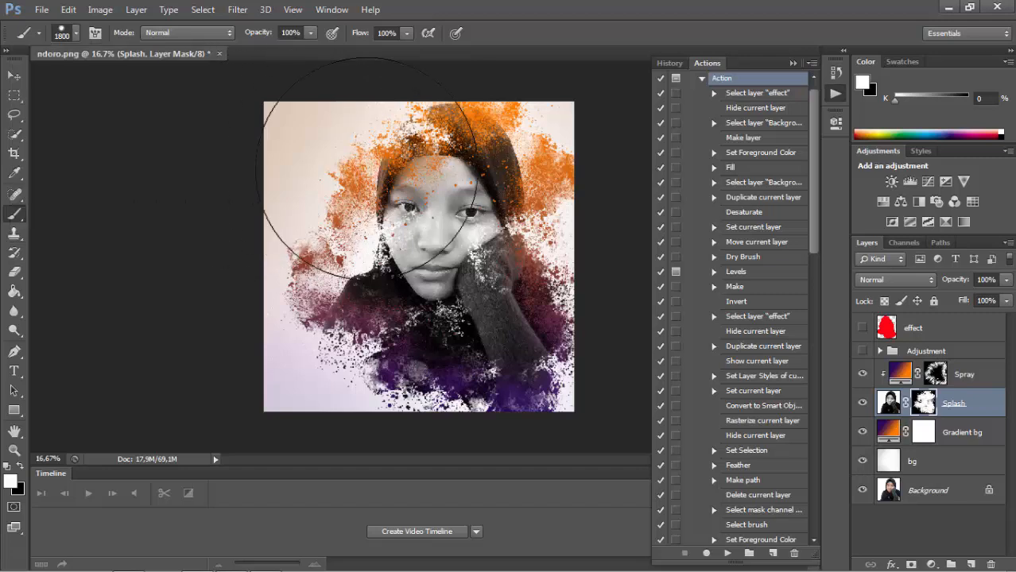
Try a single white dab with the 1800 px brush over the face on the Splash layer mask.
left_click(366, 168)
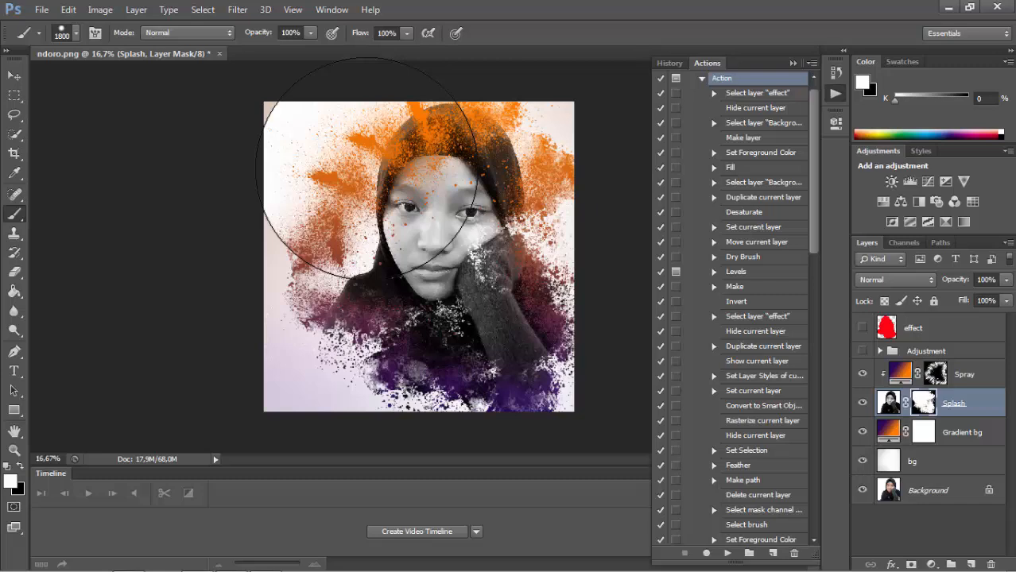
left_click(367, 169)
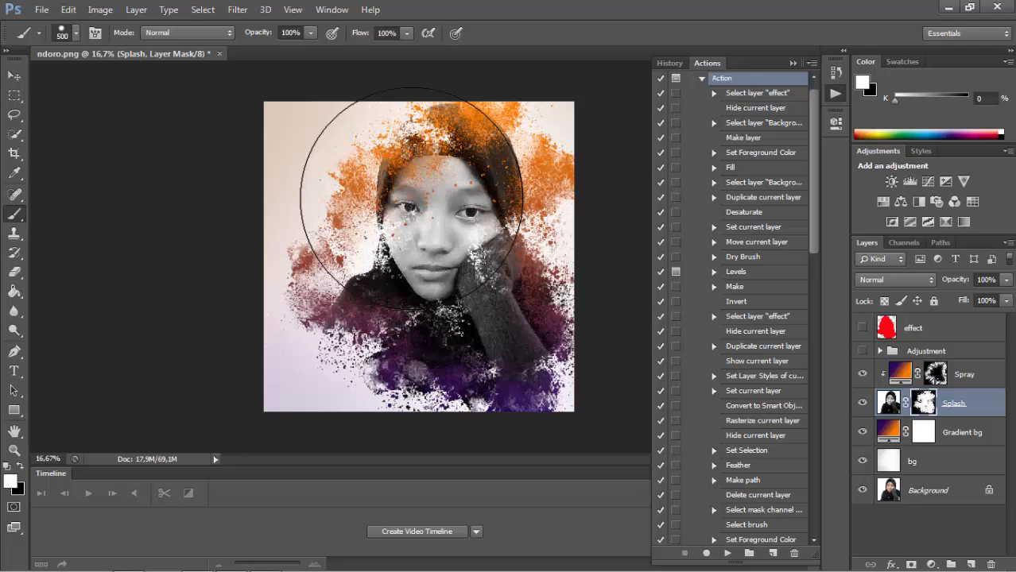
Paint white on the Splash layer mask over the splattered cheeks, hand and sleeve with a 500 px brush.
left_click_drag(411, 199, 420, 187)
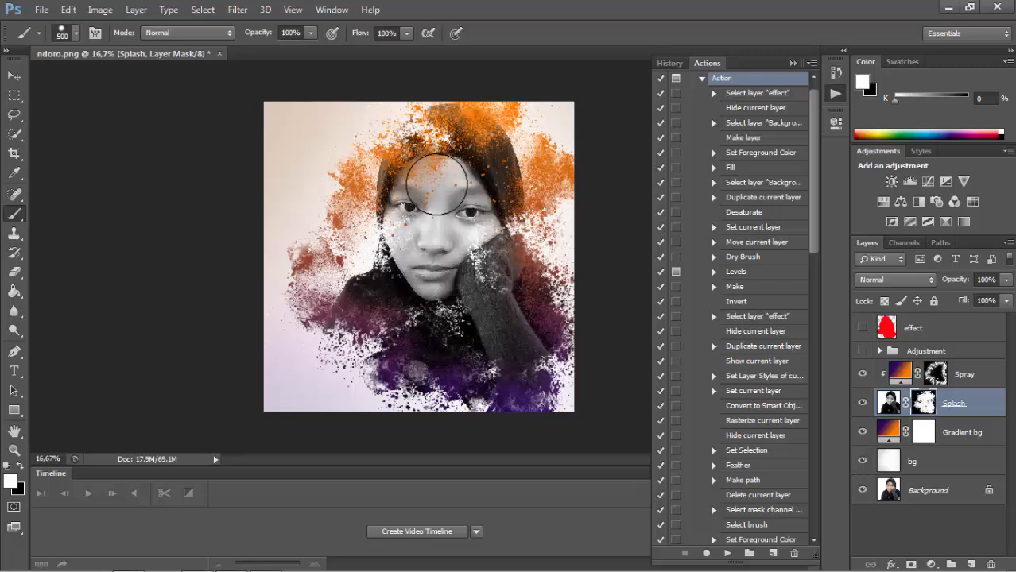
left_click(421, 233)
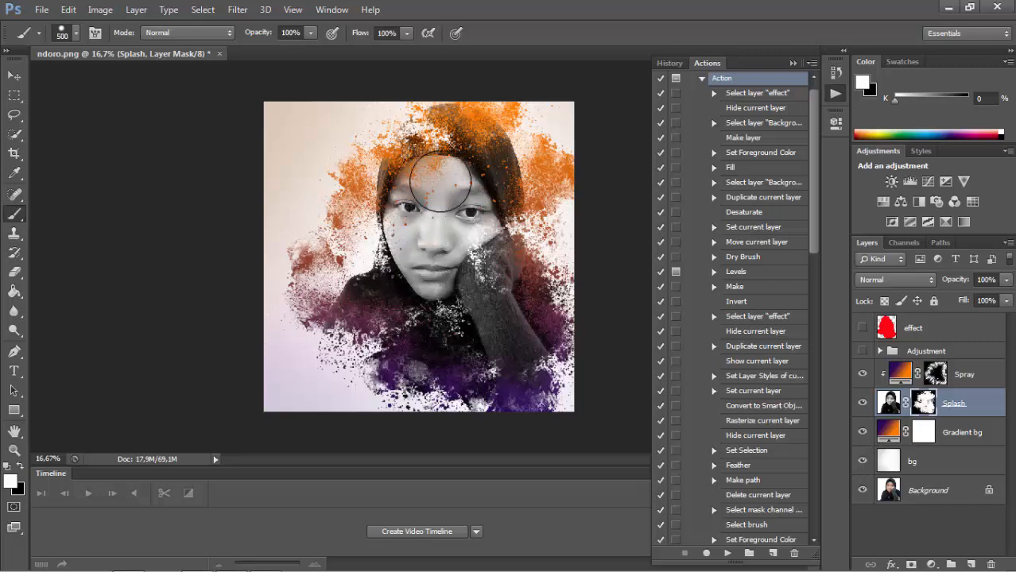
mouse_move(490, 261)
left_mouse_down()
mouse_move(473, 239)
mouse_move(467, 259)
mouse_move(436, 262)
mouse_move(417, 200)
mouse_move(442, 183)
mouse_move(421, 182)
mouse_move(442, 187)
mouse_move(441, 222)
mouse_move(437, 189)
mouse_move(442, 209)
left_mouse_up()
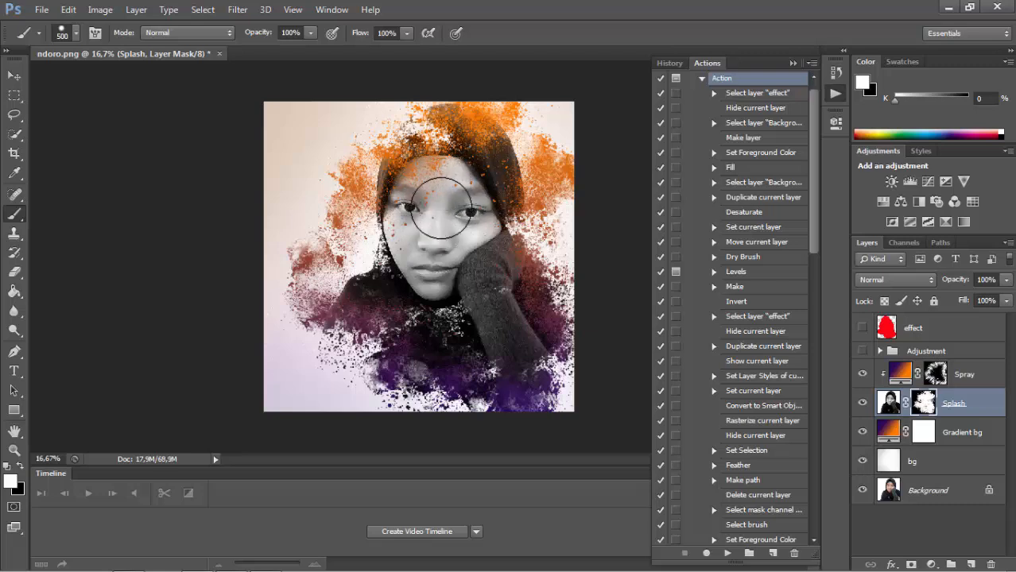
Select the Spray layer above the Splash layer.
left_click(959, 379)
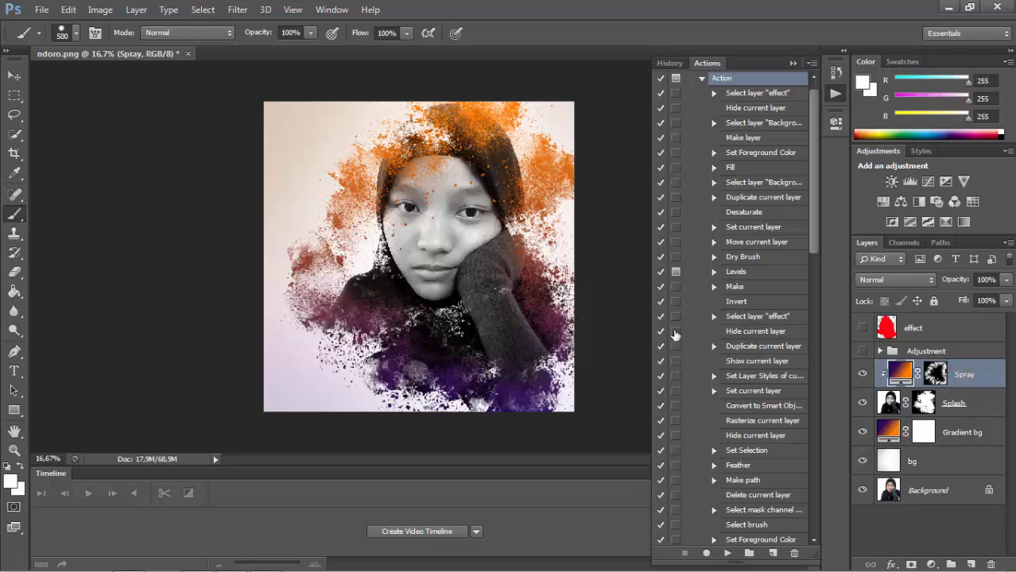